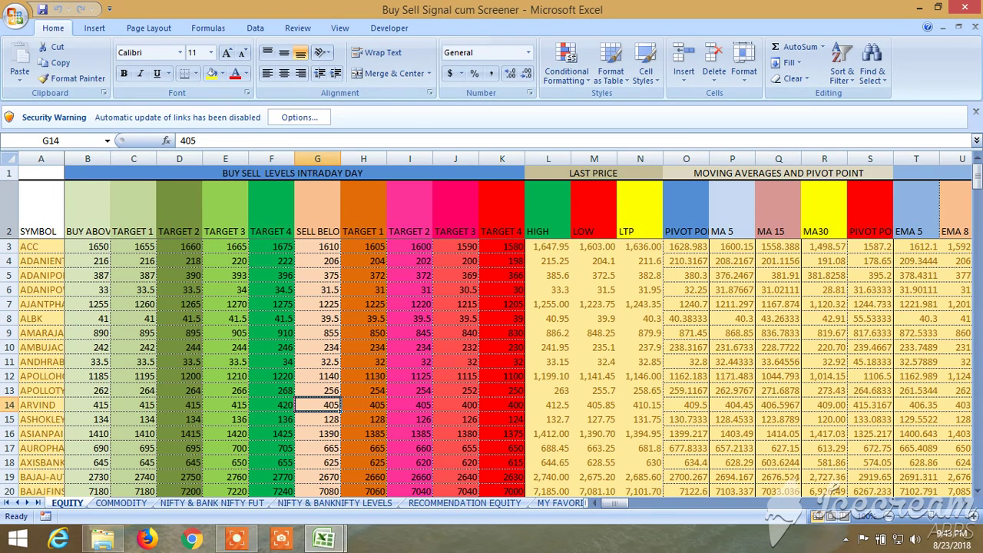
Turn on filtering for the header row, row 2, of the EQUITY sheet
{"action": "left_click", "coordinate": [9, 207]}
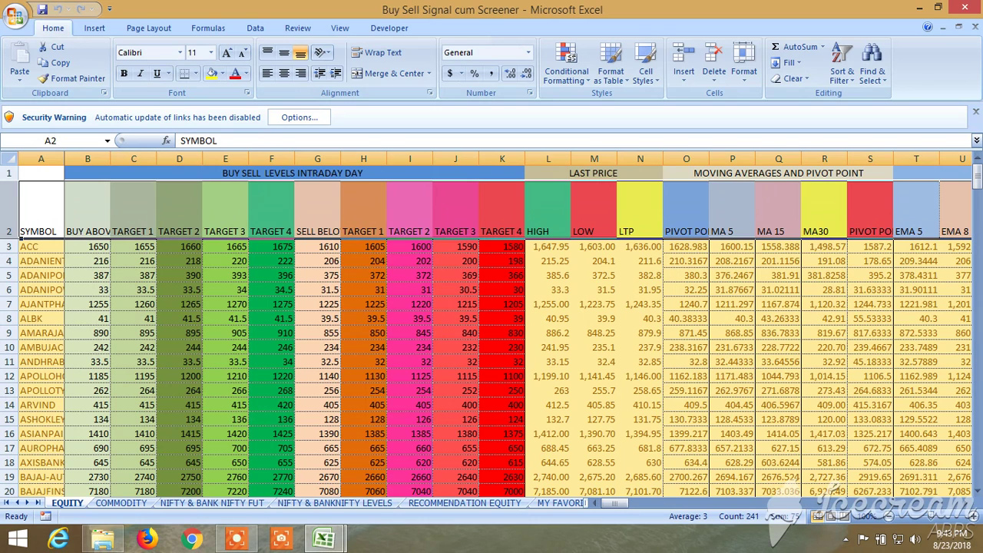
{"action": "left_click", "coordinate": [261, 27]}
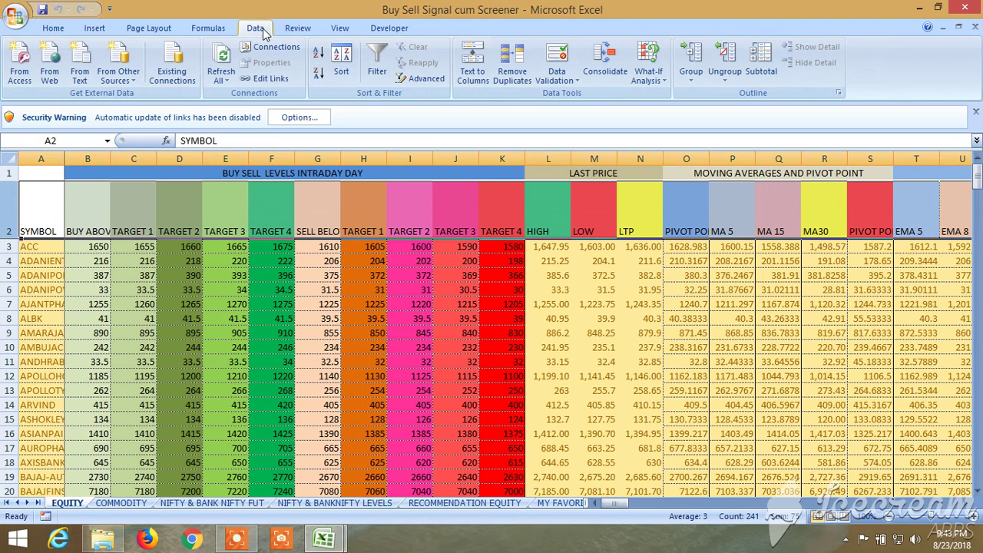
{"action": "left_click", "coordinate": [374, 52]}
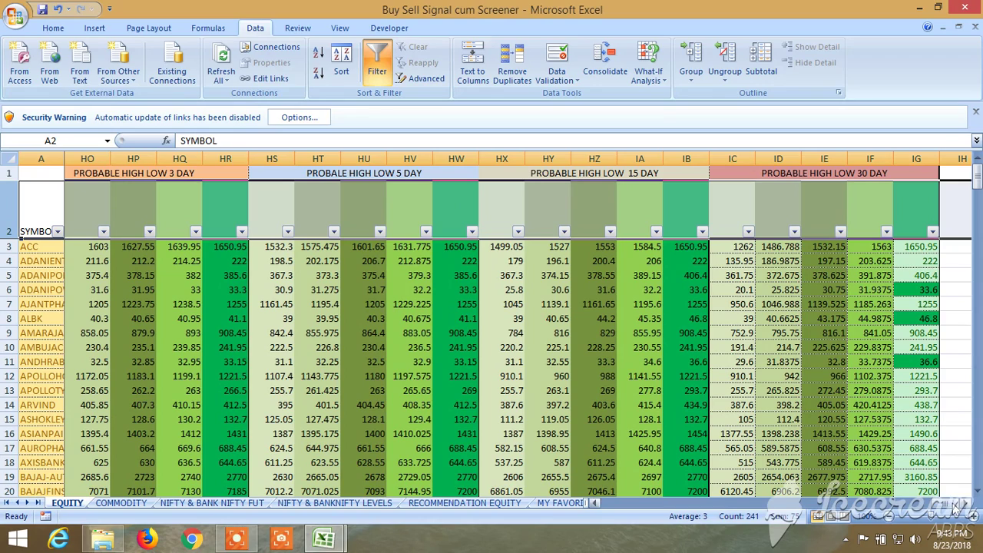
Filter the BUY column under PROBABILITY 1 to show only 0, excluding FALSE
{"action": "scroll", "coordinate": [936, 508], "scroll_direction": "left", "scroll_amount": 10}
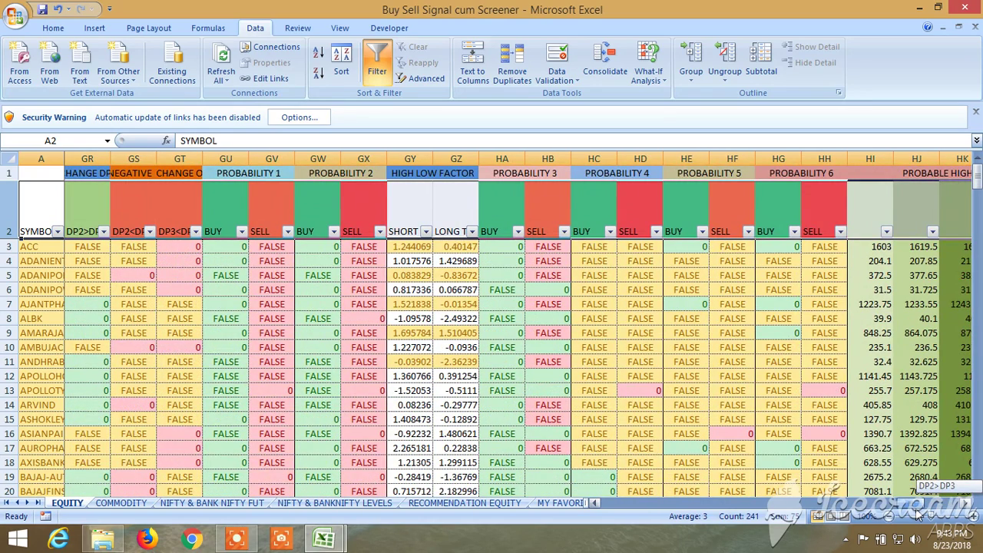
{"action": "scroll", "coordinate": [917, 515], "scroll_direction": "left", "scroll_amount": 2}
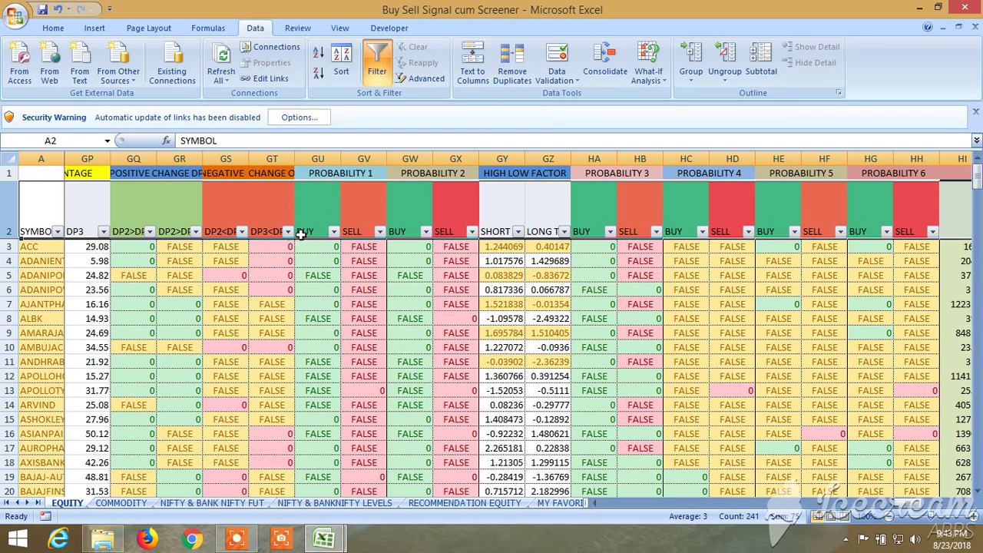
{"action": "left_click", "coordinate": [333, 231]}
{"action": "left_click", "coordinate": [333, 231]}
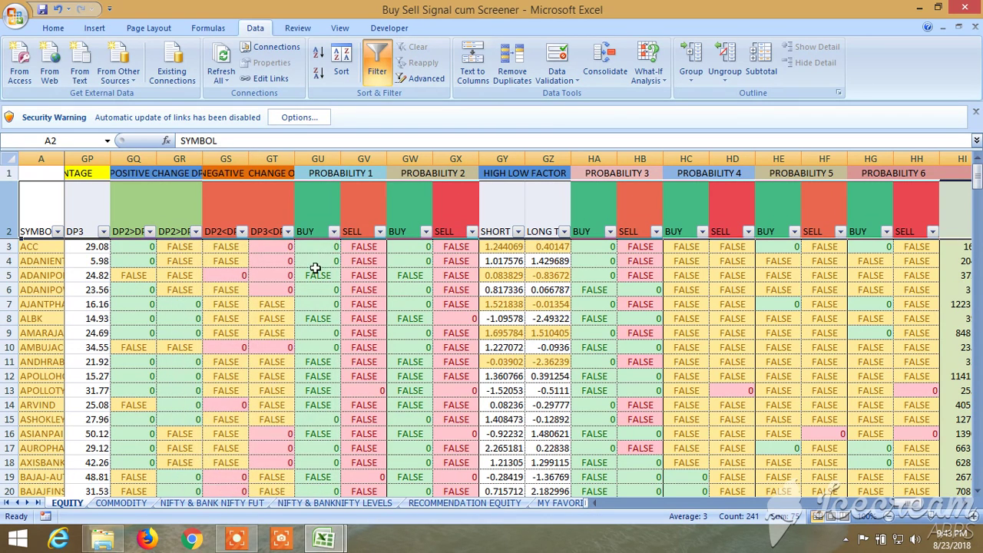
{"action": "left_click", "coordinate": [334, 231]}
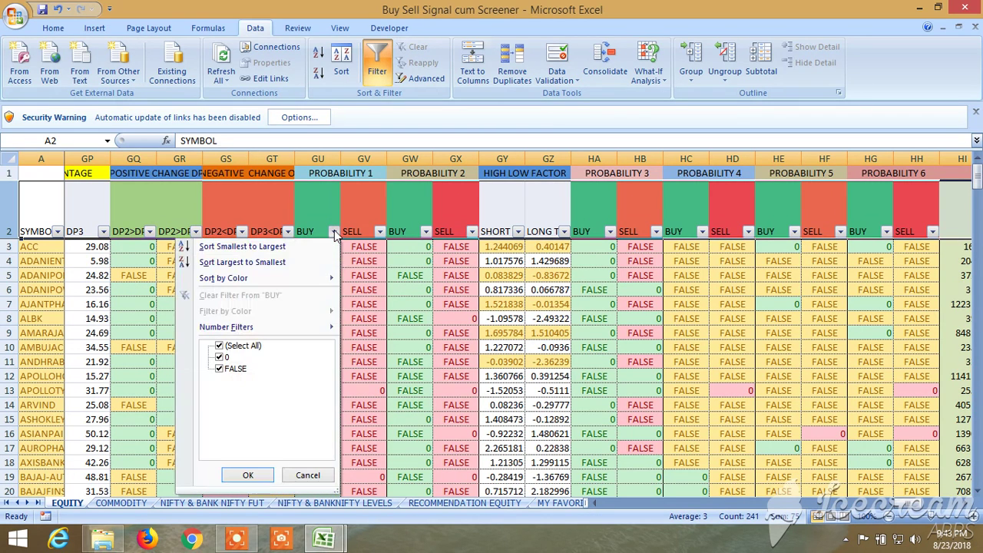
{"action": "left_click", "coordinate": [221, 369]}
{"action": "left_click", "coordinate": [248, 476]}
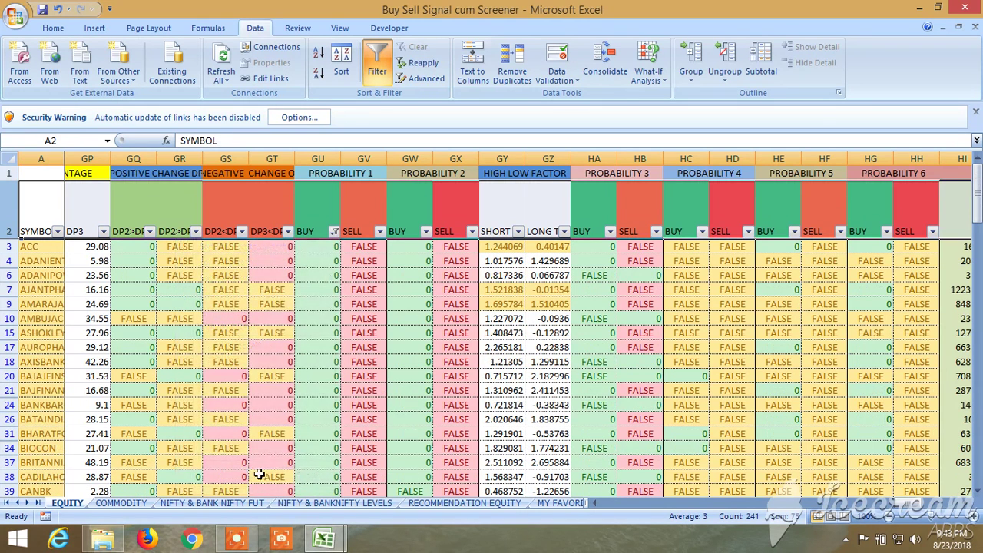
Filter the BUY columns under PROBABILITY 2 and PROBABILITY 3 to show only 0, excluding FALSE
{"action": "left_click", "coordinate": [425, 231]}
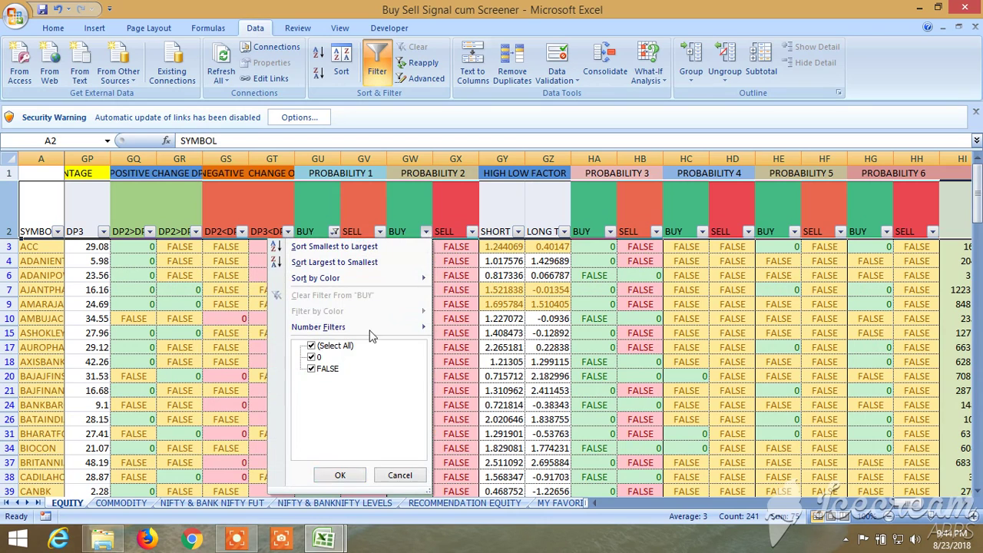
{"action": "left_click", "coordinate": [311, 369]}
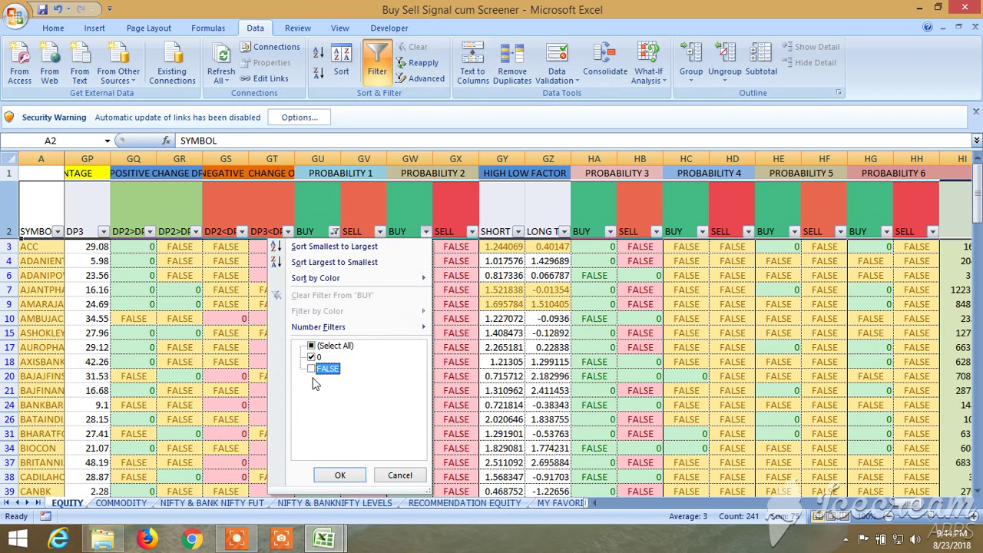
{"action": "left_click", "coordinate": [340, 474]}
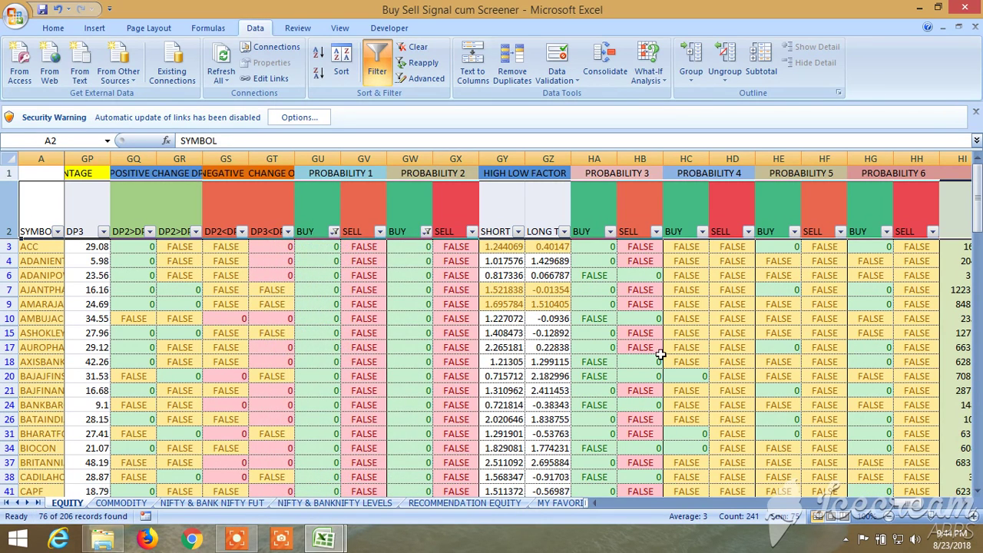
{"action": "left_click", "coordinate": [610, 231]}
{"action": "left_click", "coordinate": [495, 369]}
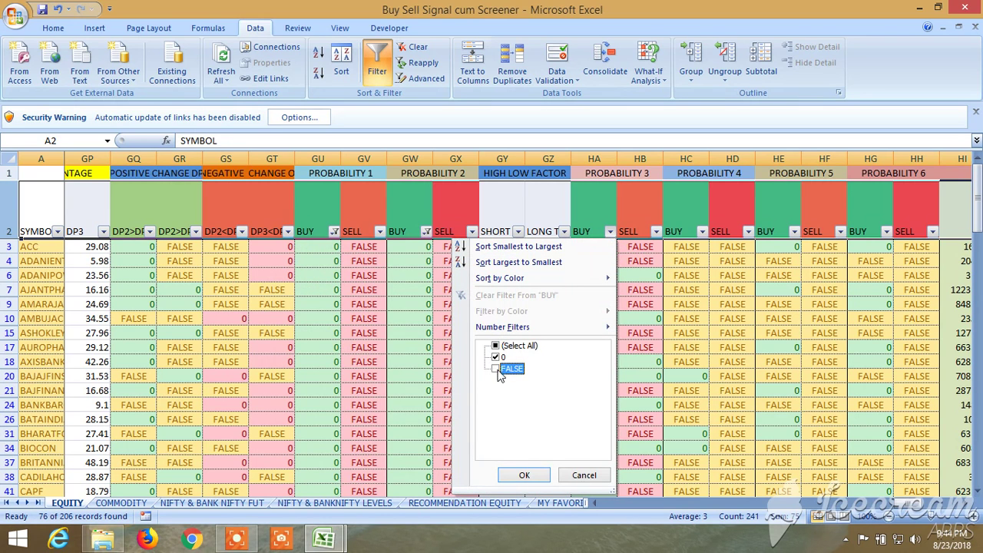
{"action": "left_click", "coordinate": [524, 475]}
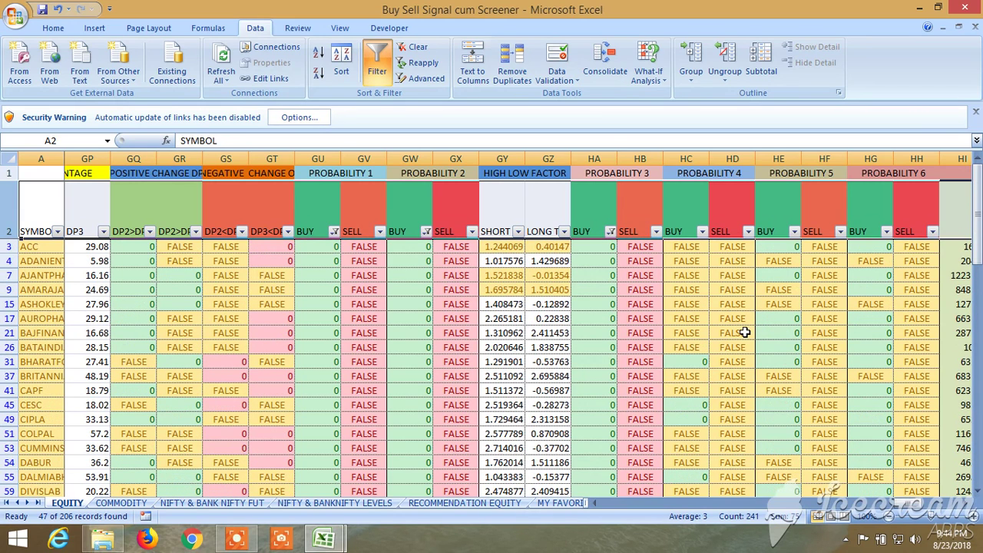
Filter the BUY column under PROBABILITY 5 to show only 0, excluding FALSE
{"action": "left_click", "coordinate": [794, 231]}
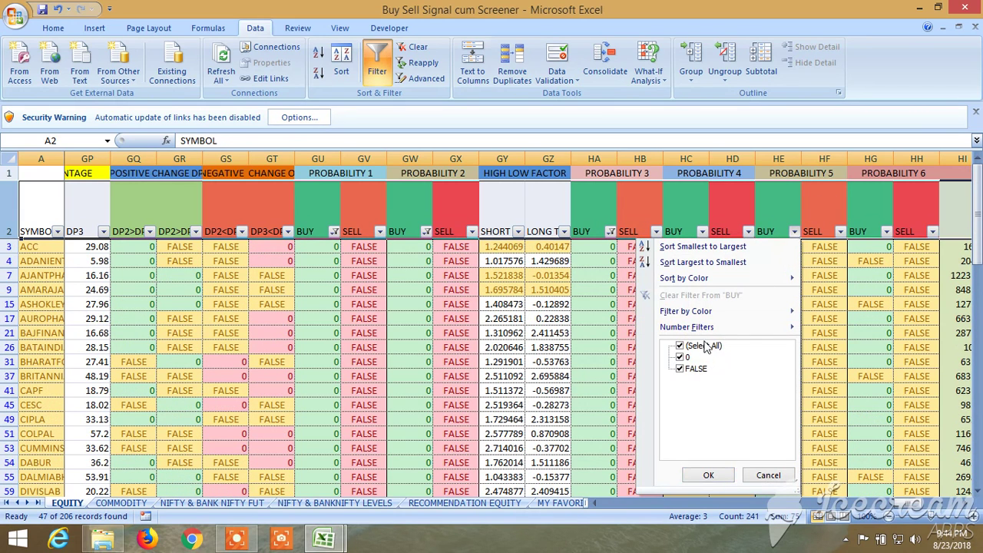
{"action": "left_click", "coordinate": [679, 368]}
{"action": "left_click", "coordinate": [708, 475]}
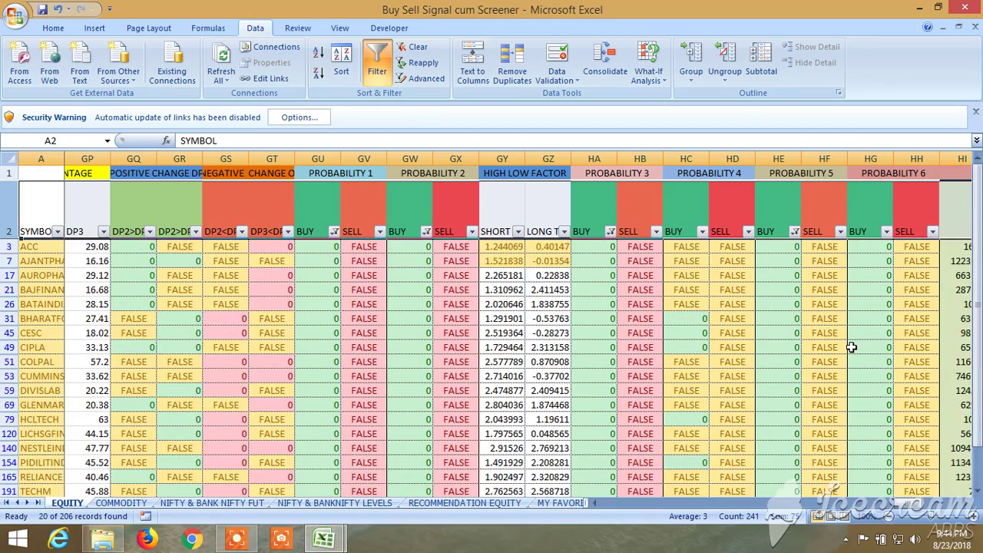
Apply a custom number filter to the LTP column under LAST PRICE for values greater than 1
{"action": "scroll", "coordinate": [835, 489], "scroll_direction": "left", "scroll_amount": 3}
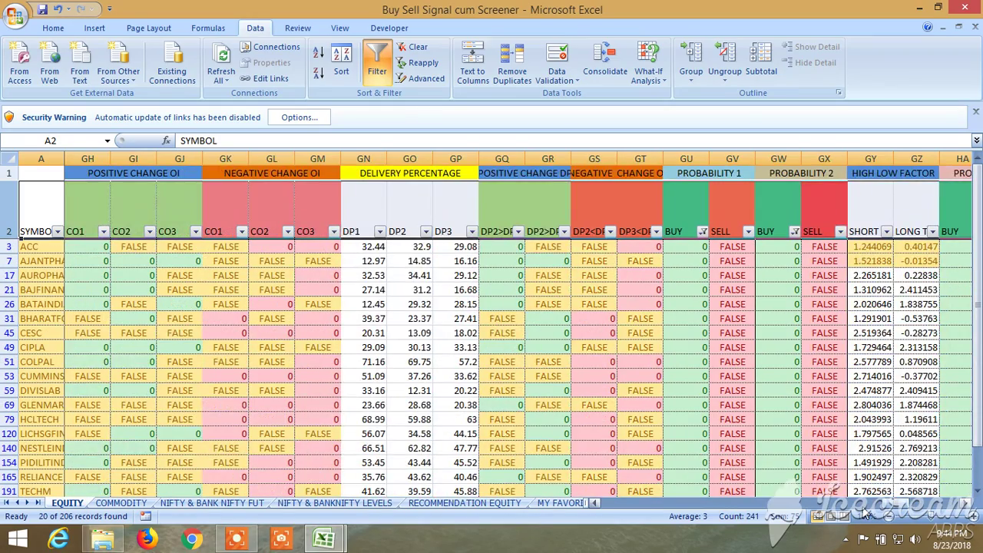
{"action": "scroll", "coordinate": [884, 507], "scroll_direction": "left", "scroll_amount": 6}
{"action": "left_click_drag", "start_coordinate": [878, 505], "coordinate": [621, 503]}
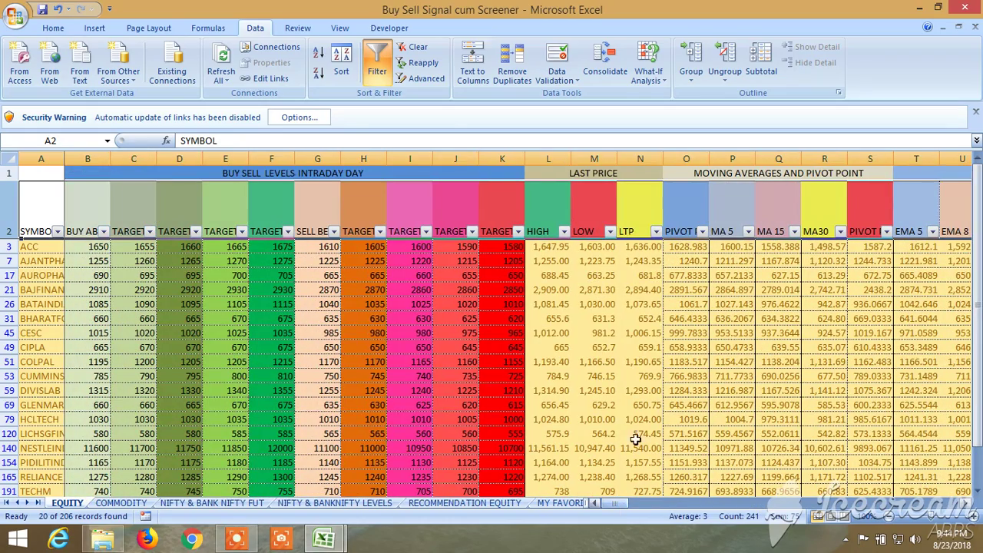
{"action": "double_click", "coordinate": [656, 231]}
{"action": "left_click", "coordinate": [655, 232]}
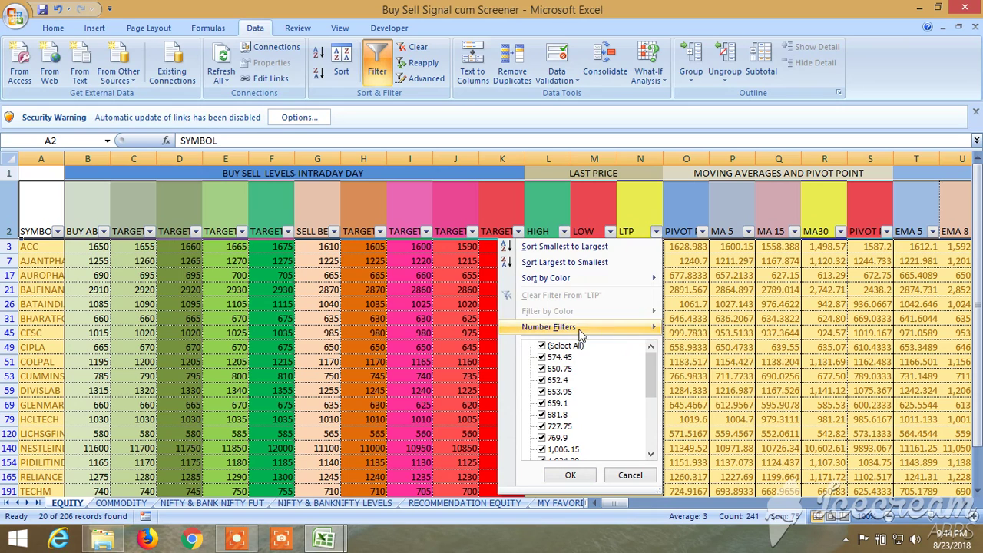
{"action": "mouse_move", "coordinate": [583, 330]}
{"action": "left_click", "coordinate": [714, 363]}
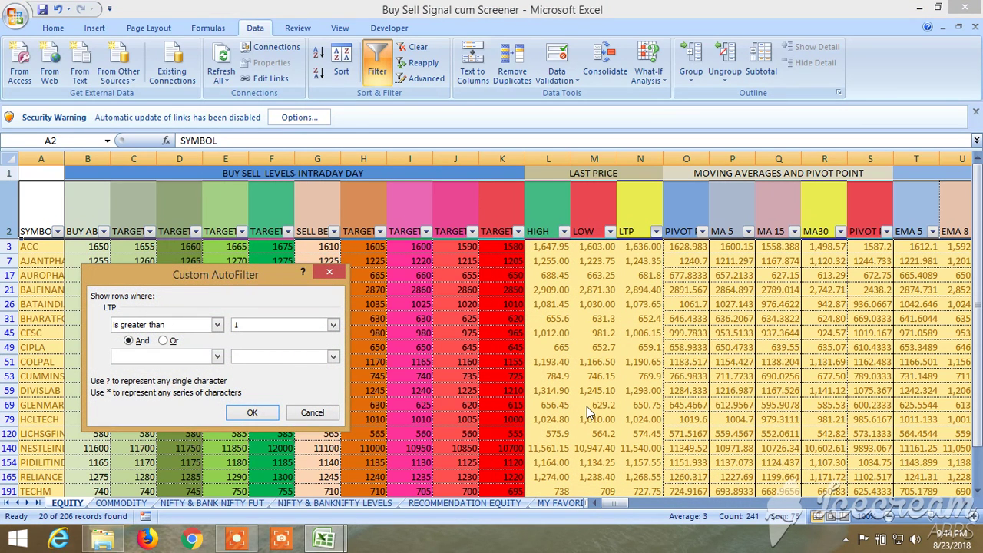
{"action": "left_click", "coordinate": [254, 416]}
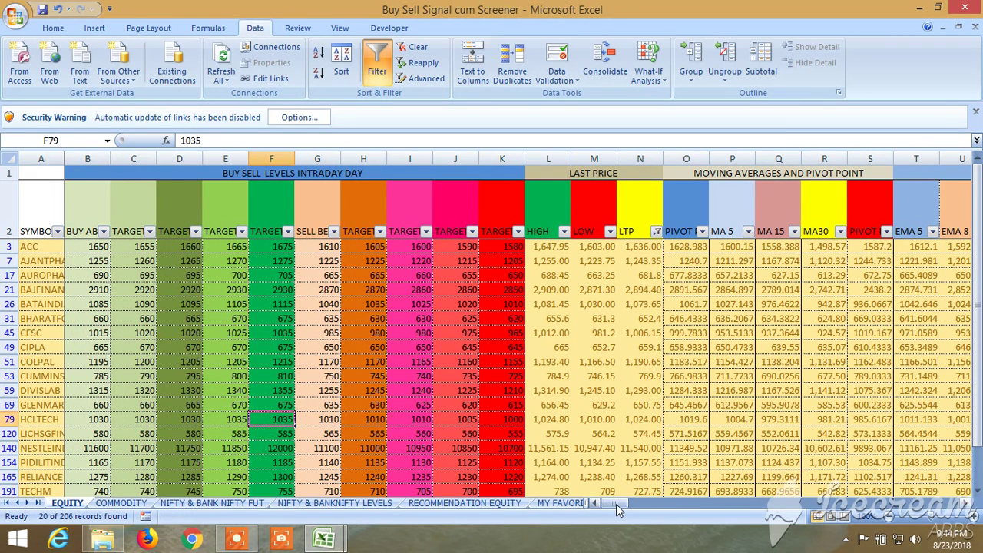
Filter the RSI>50,<70 column under RSI BUY to show only TRUE
{"action": "left_click_drag", "start_coordinate": [619, 509], "coordinate": [670, 503]}
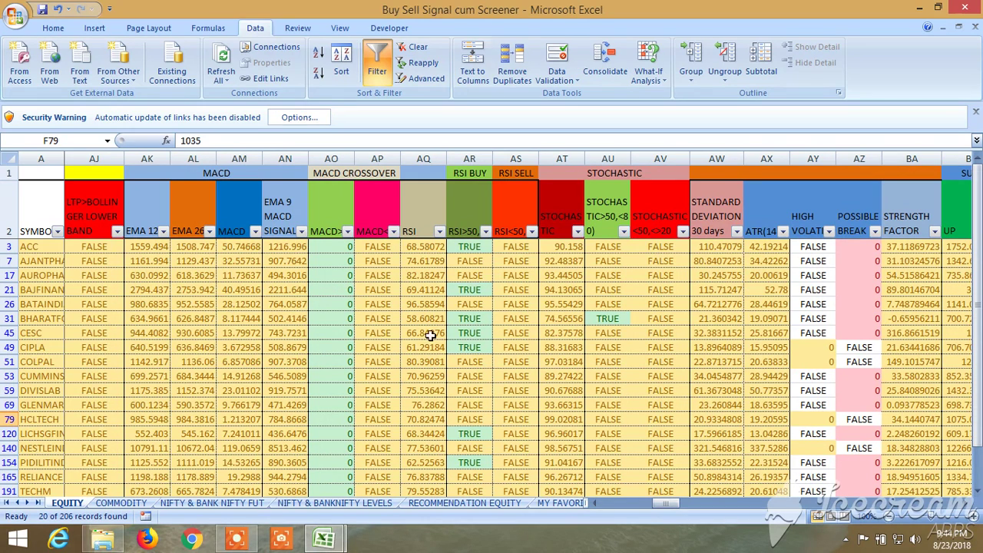
{"action": "left_click", "coordinate": [485, 232]}
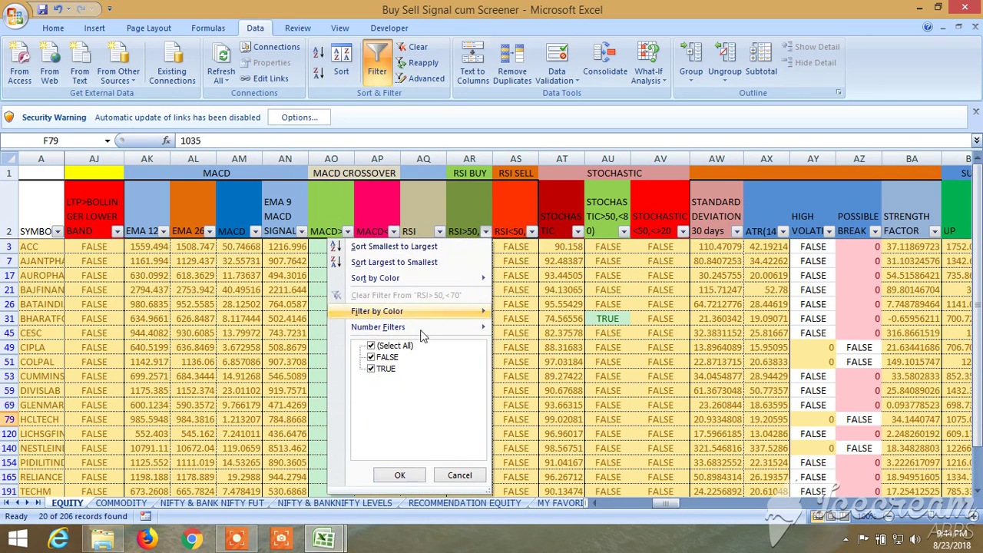
{"action": "left_click", "coordinate": [371, 358]}
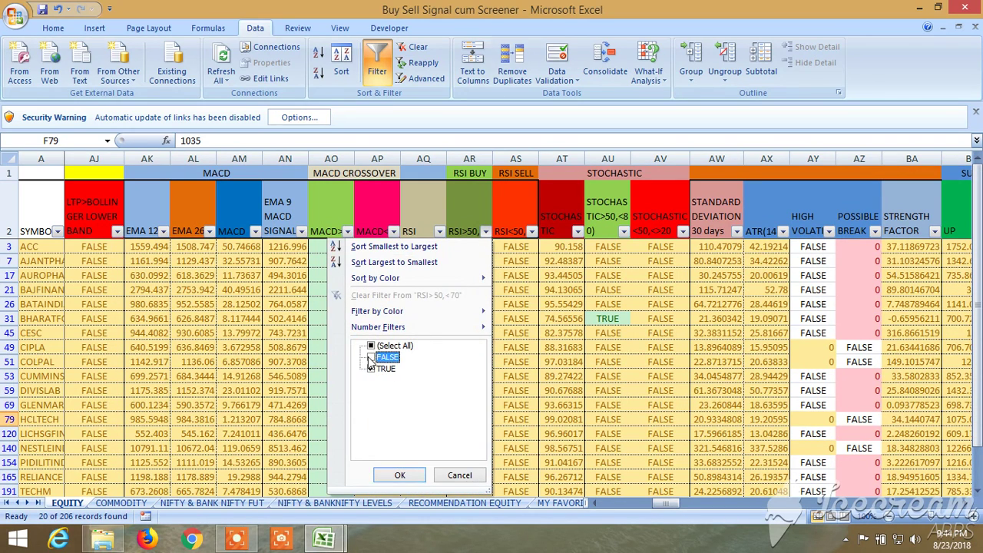
{"action": "left_click", "coordinate": [399, 474]}
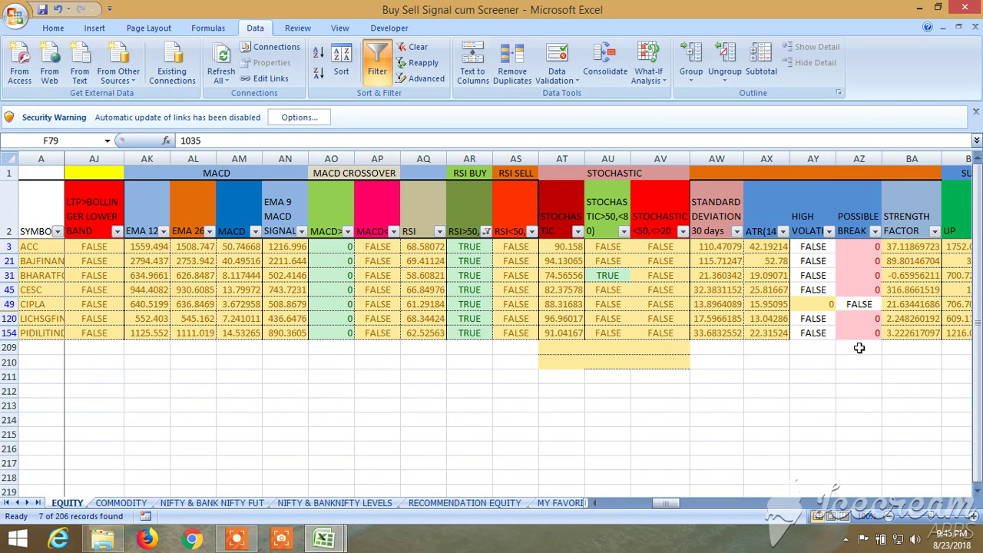
Filter the POSSIBLE BREAK column to show only 0, excluding FALSE
{"action": "left_click", "coordinate": [875, 231]}
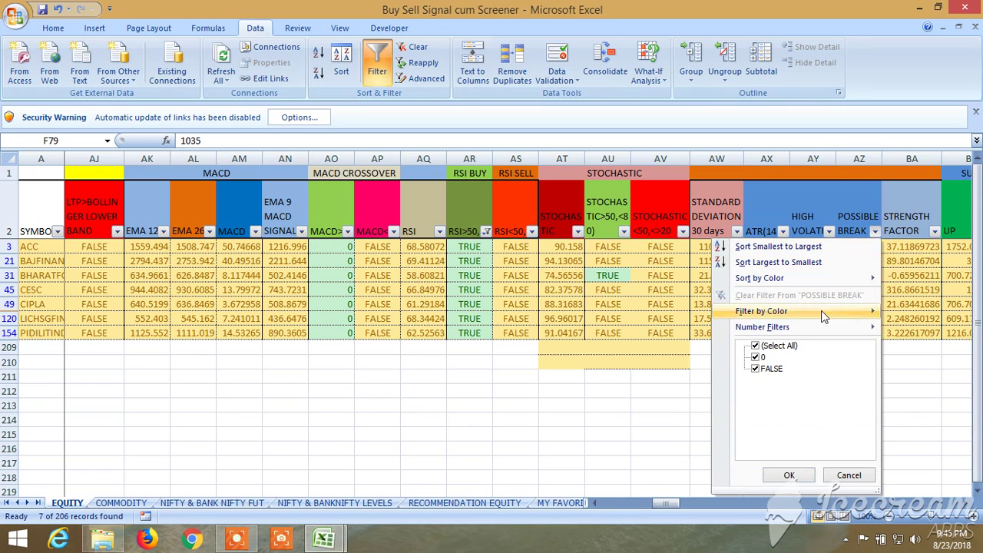
{"action": "left_click", "coordinate": [756, 369]}
{"action": "left_click", "coordinate": [783, 475]}
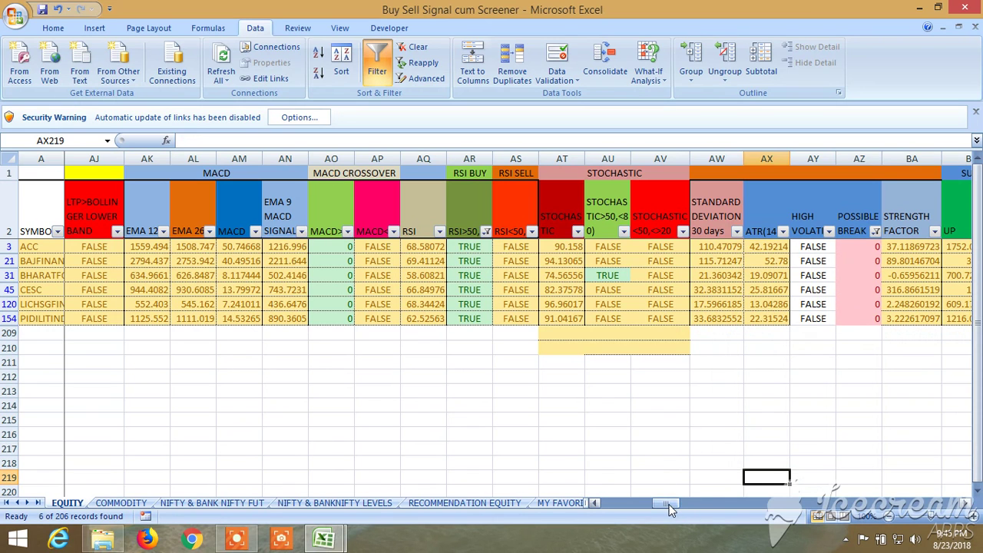
Filter the NEW 1W HIGH column to show only 0, excluding FALSE
{"action": "left_click_drag", "start_coordinate": [669, 508], "coordinate": [700, 505]}
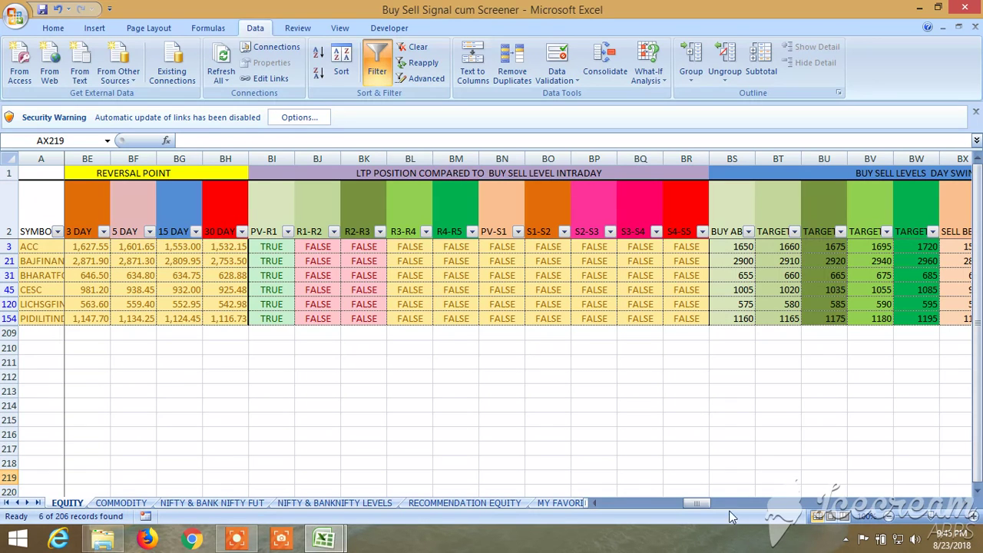
{"action": "left_click_drag", "start_coordinate": [695, 503], "coordinate": [722, 504]}
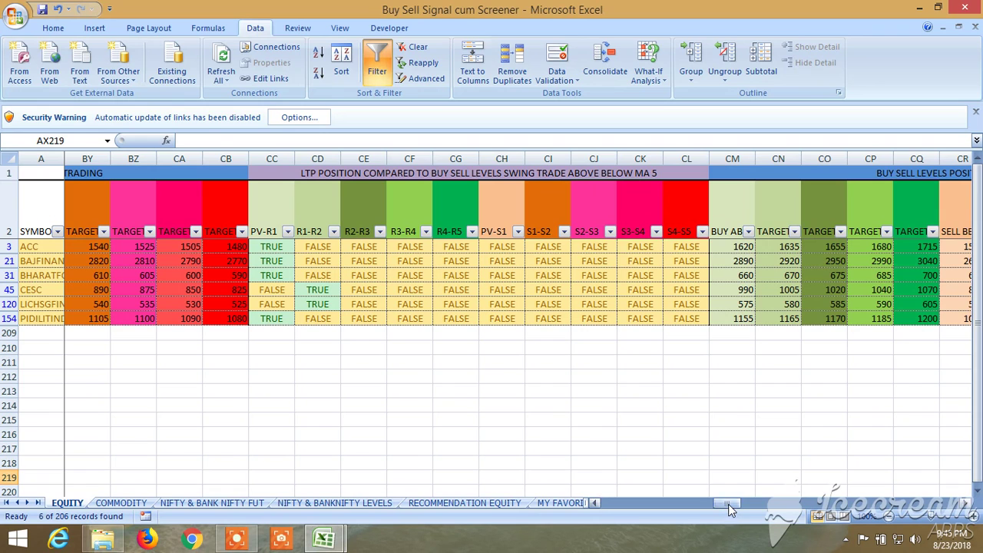
{"action": "left_click_drag", "start_coordinate": [730, 505], "coordinate": [806, 508]}
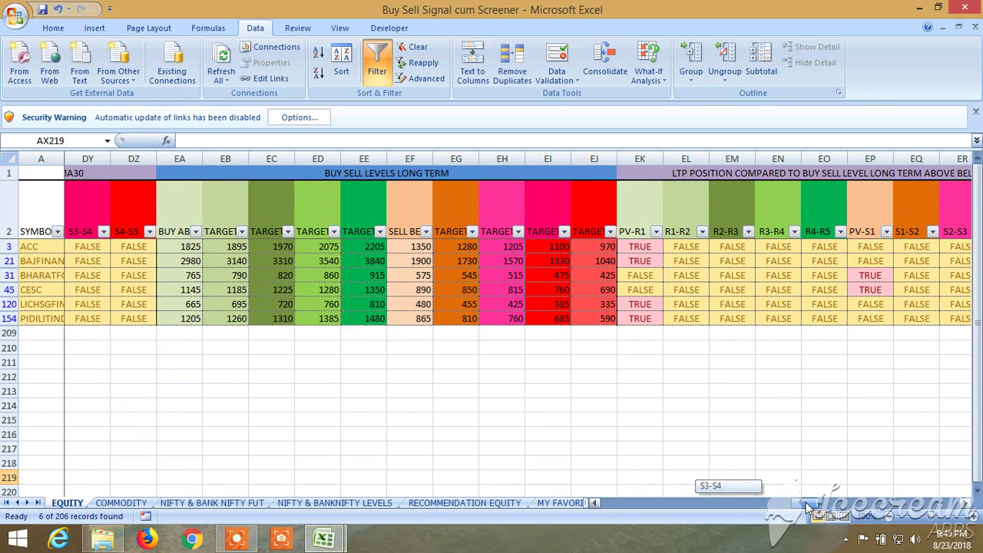
{"action": "left_click_drag", "start_coordinate": [808, 508], "coordinate": [823, 508]}
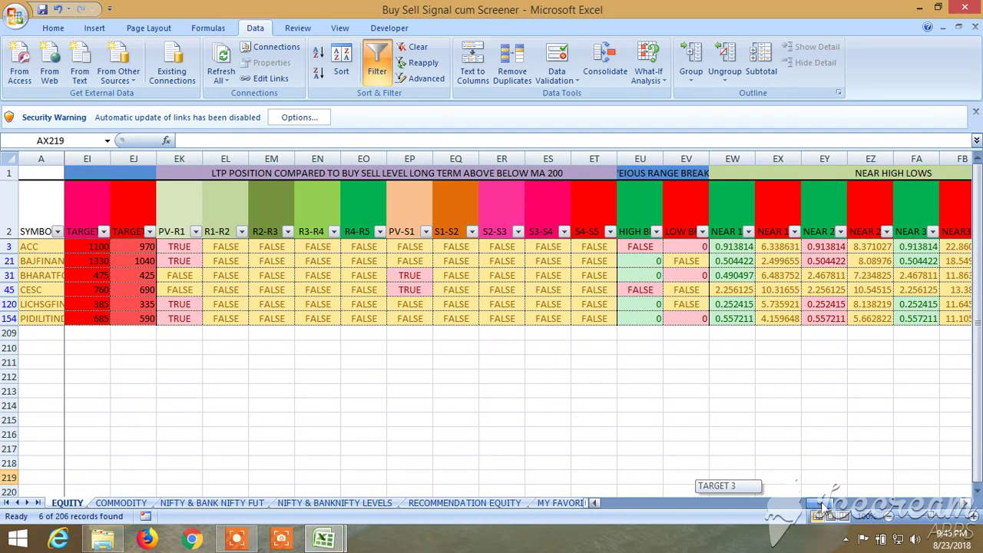
{"action": "left_click_drag", "start_coordinate": [823, 506], "coordinate": [823, 507]}
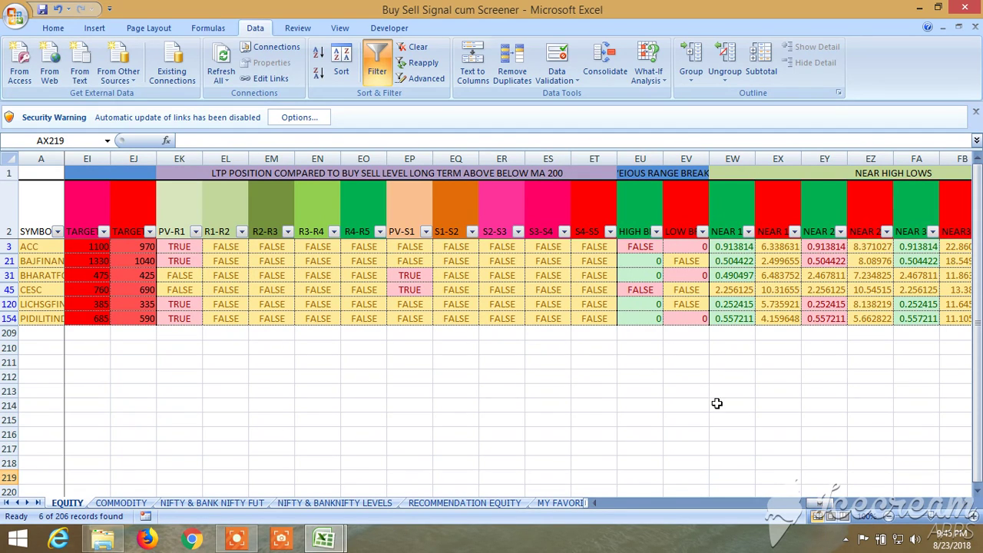
{"action": "left_click_drag", "start_coordinate": [825, 511], "coordinate": [836, 504]}
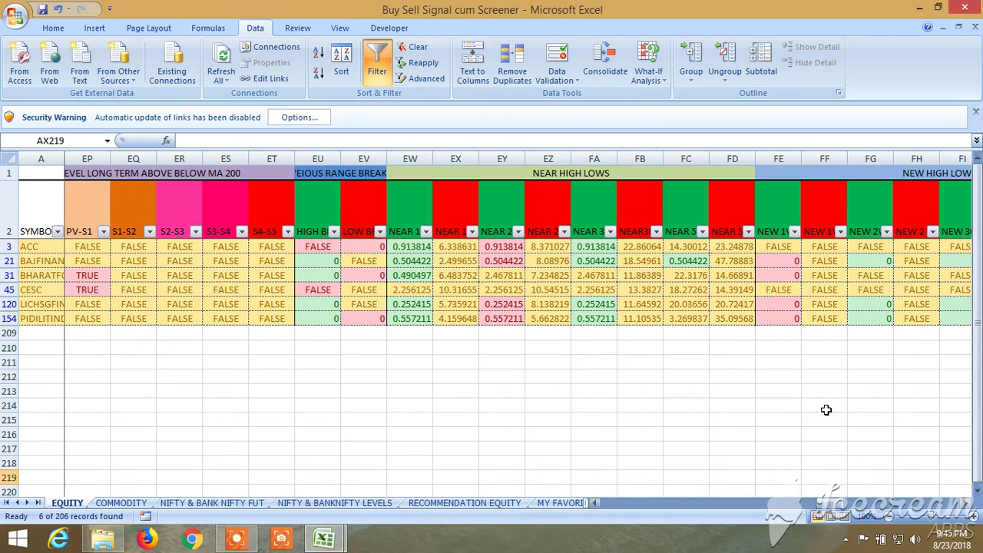
{"action": "left_click", "coordinate": [795, 231]}
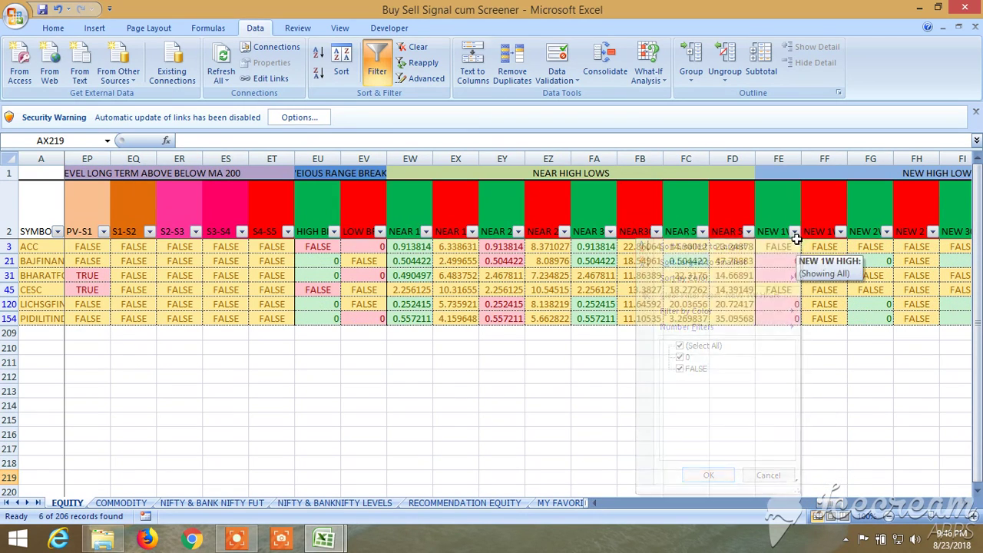
{"action": "left_click", "coordinate": [797, 244]}
{"action": "left_click", "coordinate": [794, 232]}
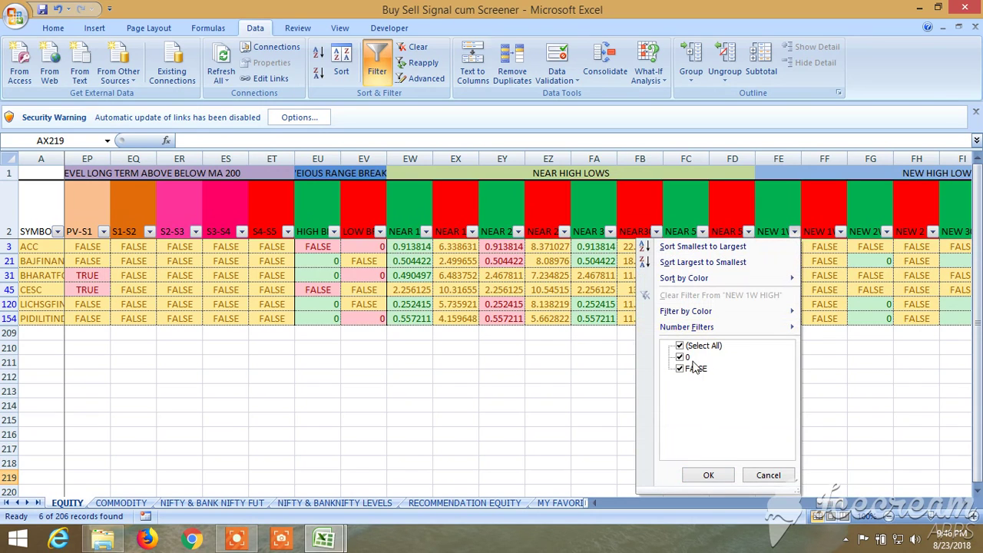
{"action": "left_click", "coordinate": [680, 369]}
{"action": "left_click", "coordinate": [707, 475]}
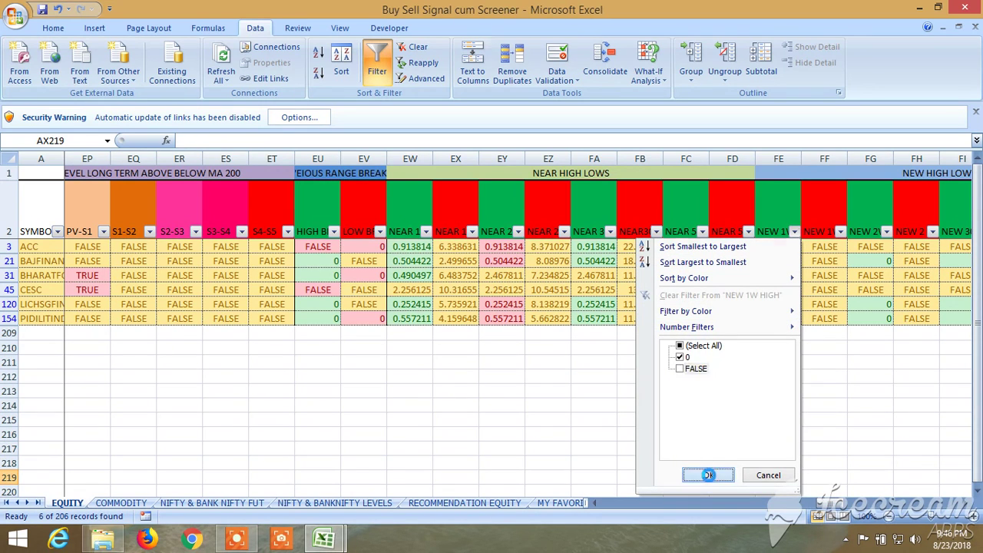
Filter the NEW 2W HIGH column under NEW HIGH LOWS to show only 0, excluding FALSE
{"action": "scroll", "coordinate": [960, 472], "scroll_direction": "right", "scroll_amount": 4}
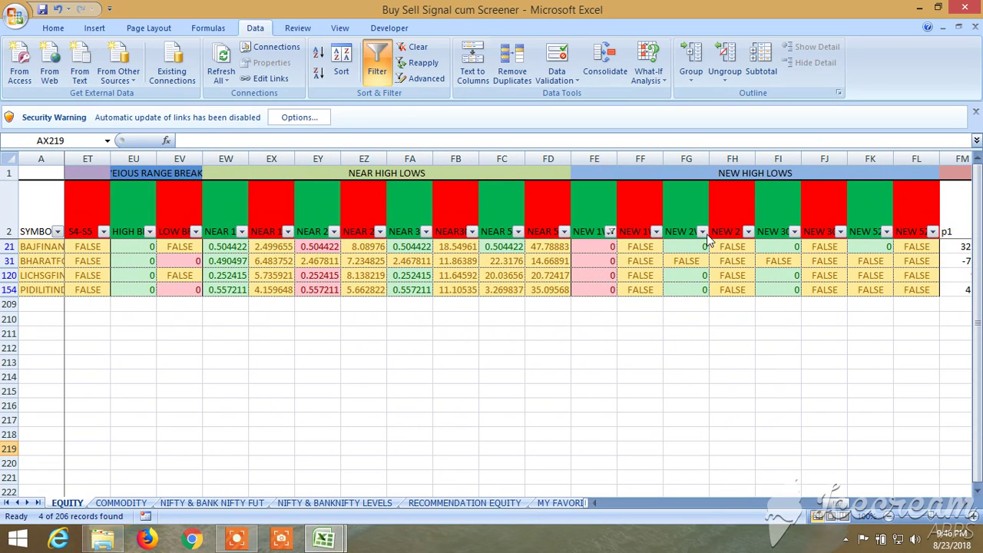
{"action": "left_click", "coordinate": [702, 231]}
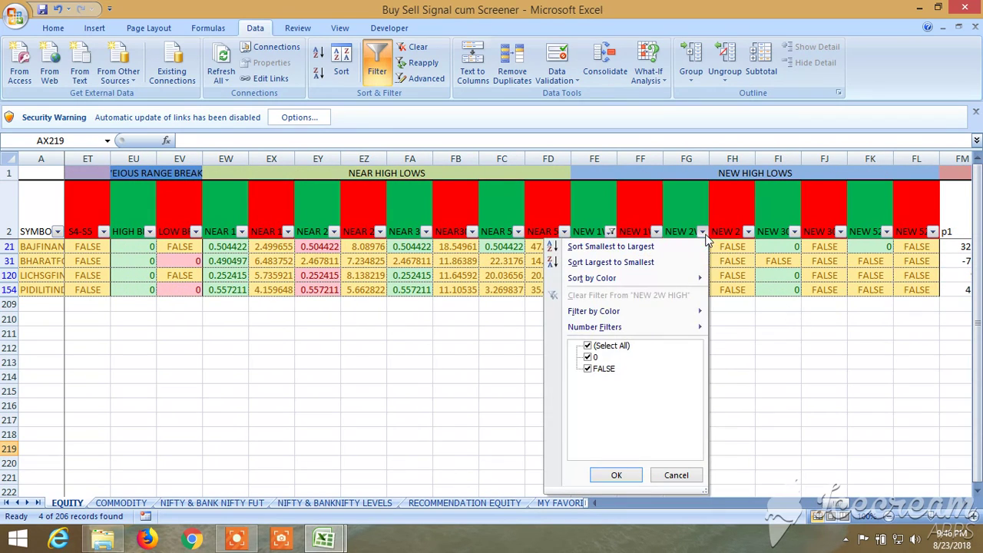
{"action": "left_click", "coordinate": [588, 370]}
{"action": "left_click", "coordinate": [617, 474]}
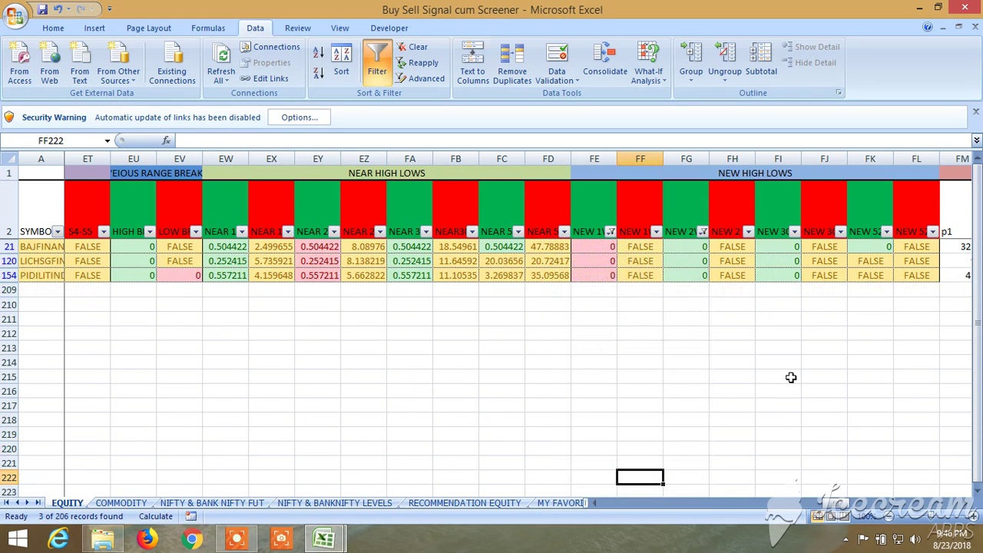
Review the filtered stocks' volume, open interest, delivery percentage and probability columns, ending at their intraday buy and sell levels
{"action": "left_click_drag", "start_coordinate": [837, 503], "coordinate": [866, 511]}
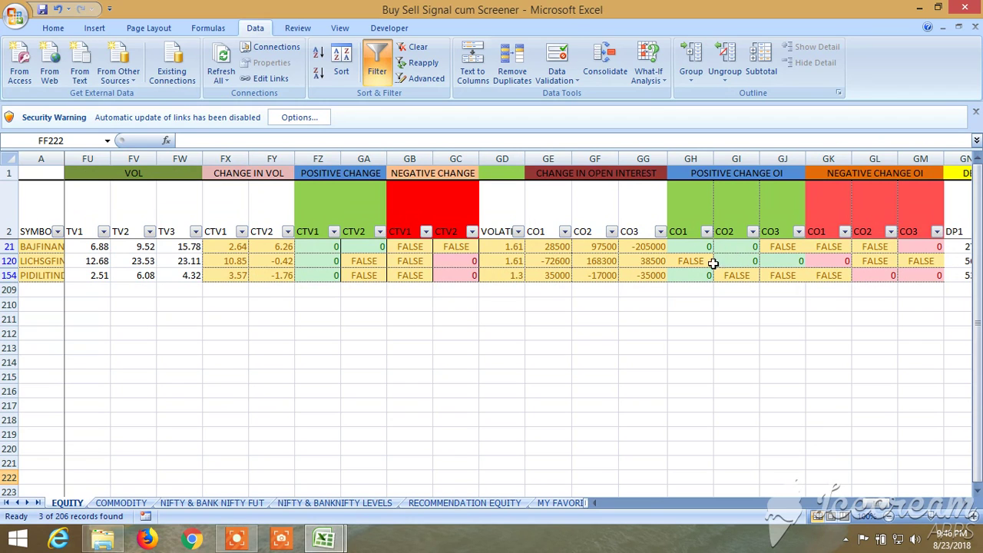
{"action": "left_click_drag", "start_coordinate": [873, 504], "coordinate": [895, 504]}
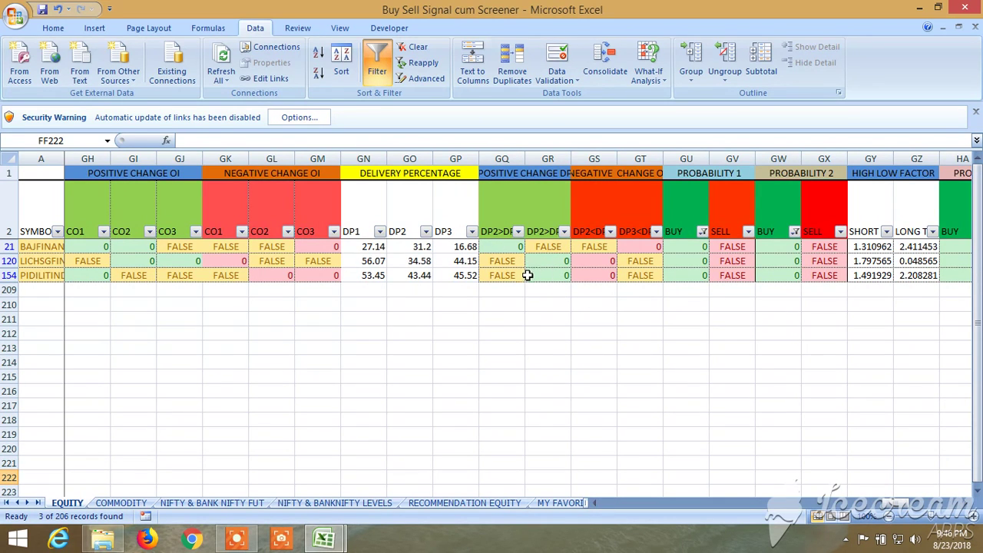
{"action": "left_click_drag", "start_coordinate": [897, 504], "coordinate": [919, 506]}
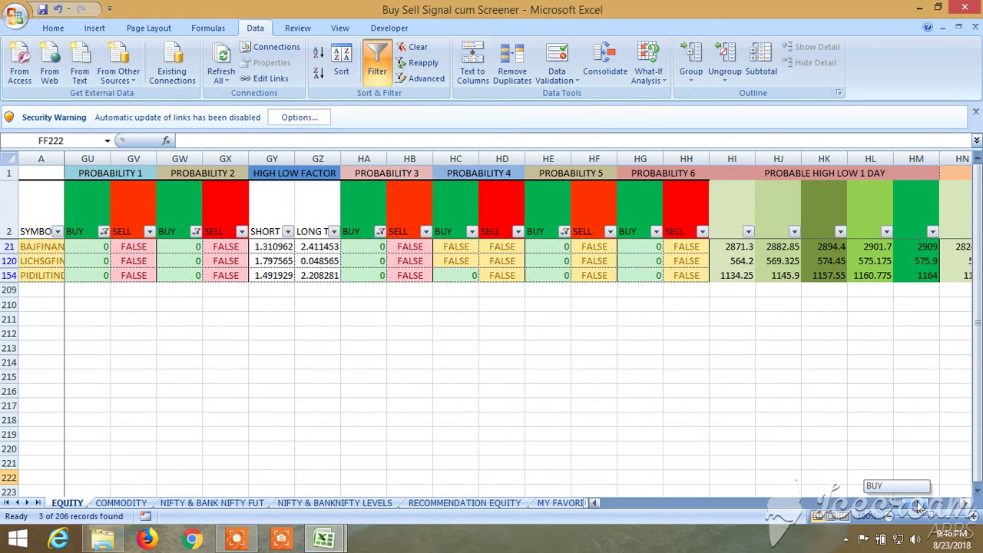
{"action": "left_click_drag", "start_coordinate": [918, 507], "coordinate": [919, 507]}
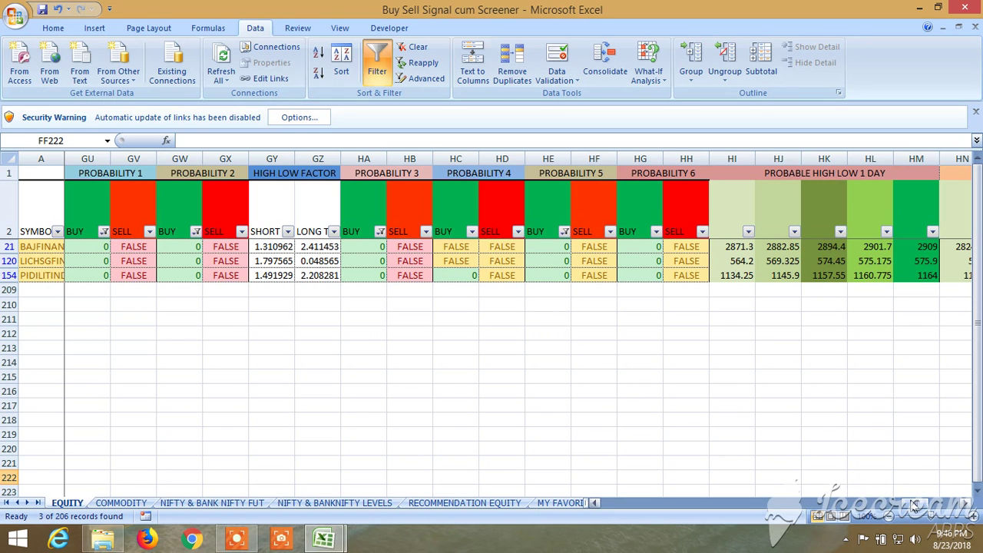
{"action": "left_click_drag", "start_coordinate": [914, 505], "coordinate": [585, 514]}
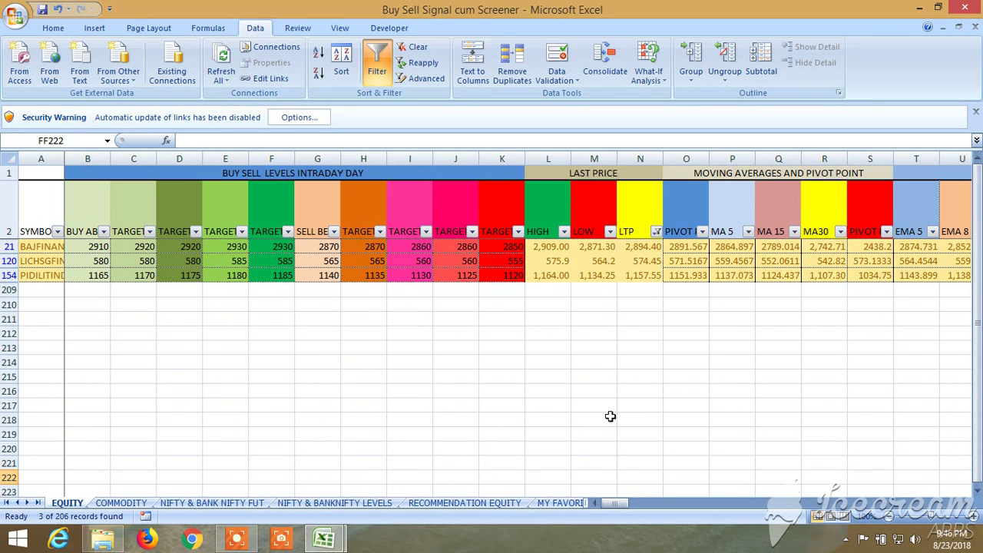
Look through the names of the workbook's remaining sheets and re-examine the filtered stocks' MACD, RSI, stochastic, volume and volatility columns
{"action": "left_click", "coordinate": [27, 503]}
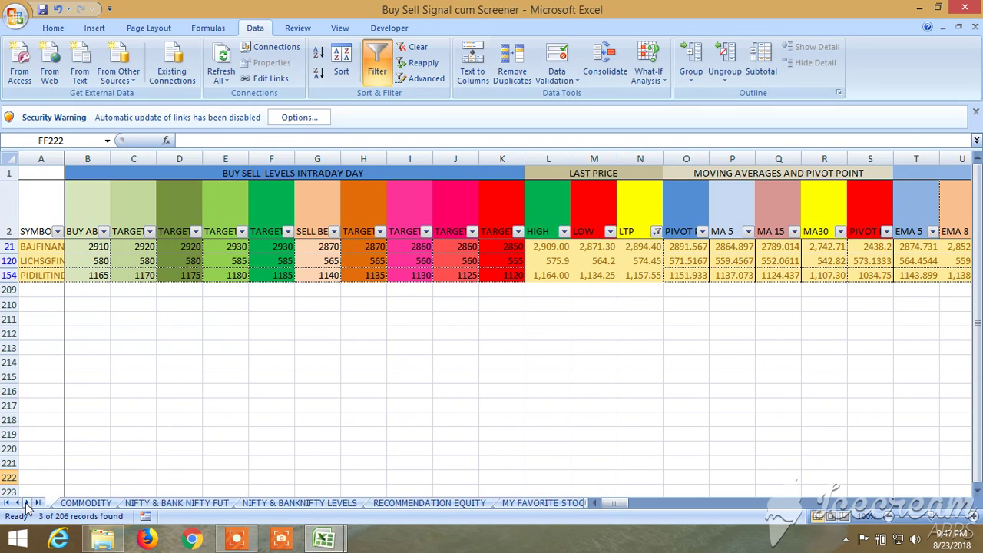
{"action": "left_click", "coordinate": [27, 503]}
{"action": "left_click", "coordinate": [27, 503]}
{"action": "left_click", "coordinate": [27, 503]}
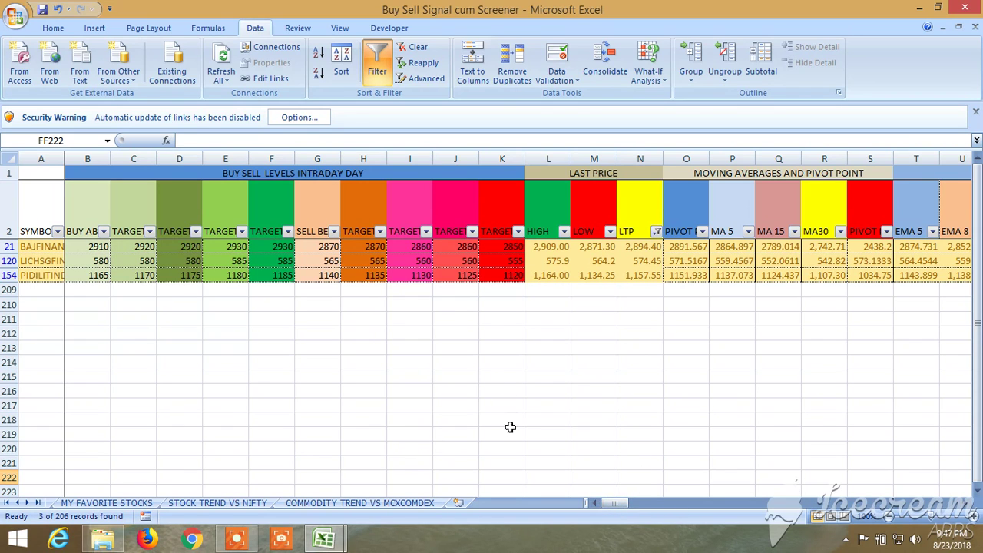
{"action": "left_click_drag", "start_coordinate": [615, 505], "coordinate": [664, 509]}
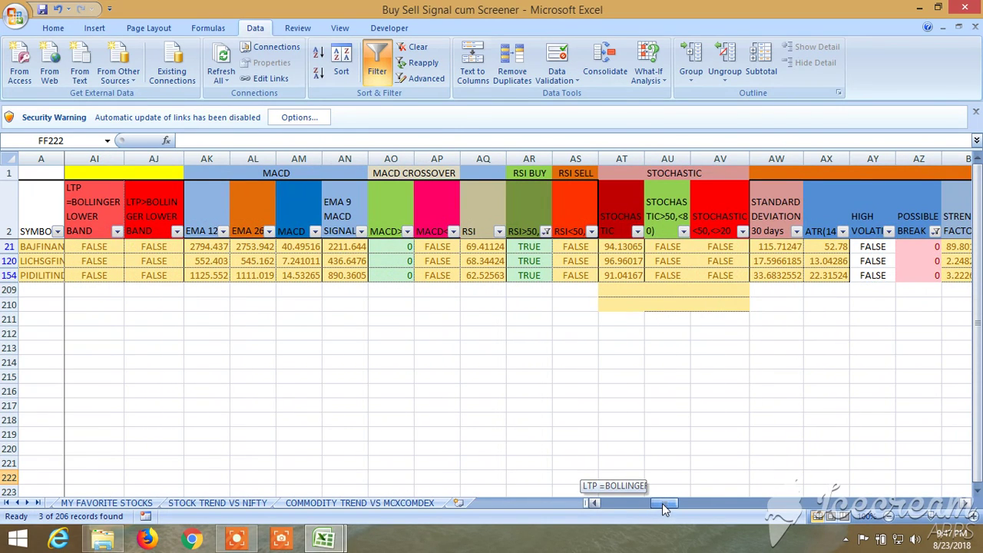
{"action": "left_click_drag", "start_coordinate": [665, 508], "coordinate": [877, 509]}
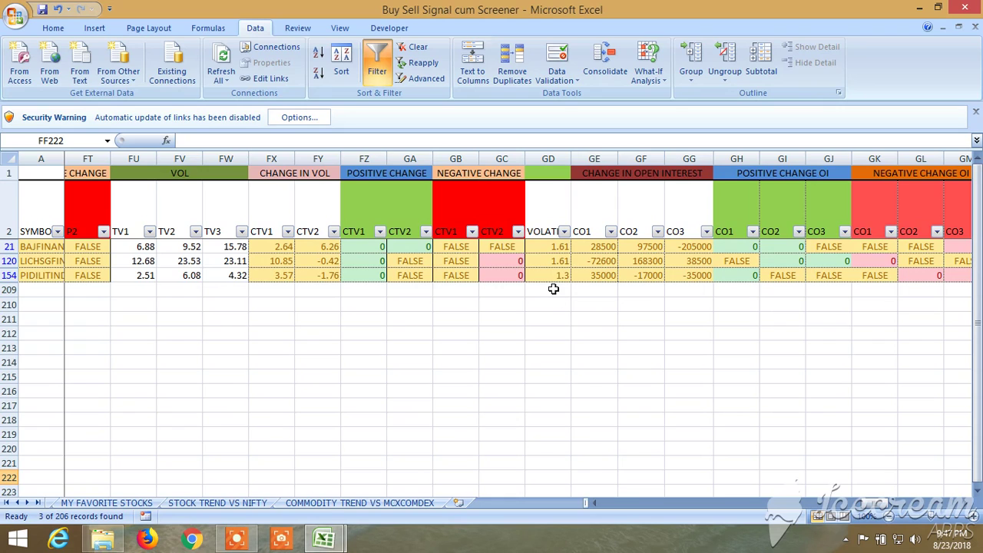